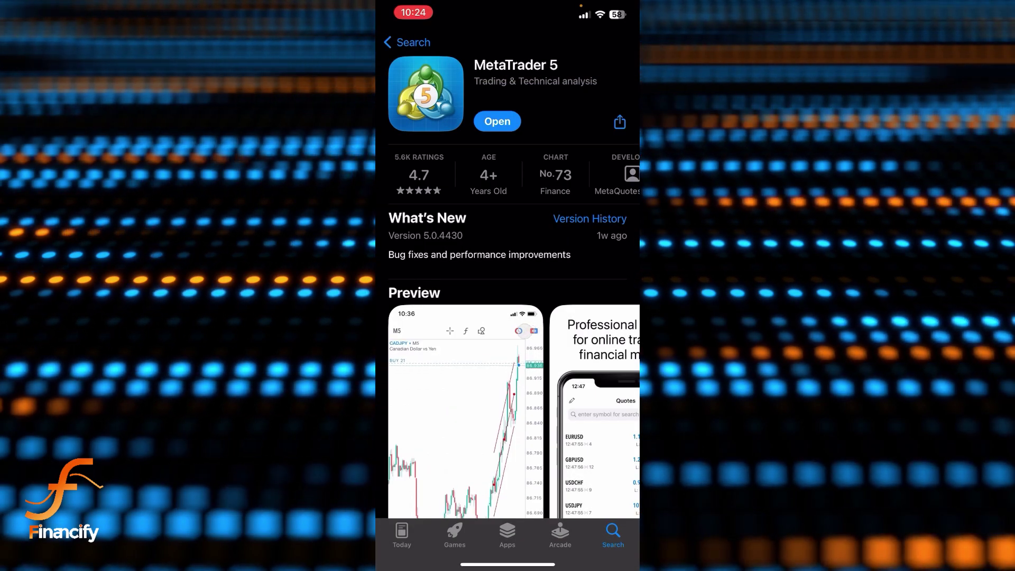
Launch MetaTrader 5 from its store page to reach the Quotes list of ten currency pairs
left_click(498, 121)
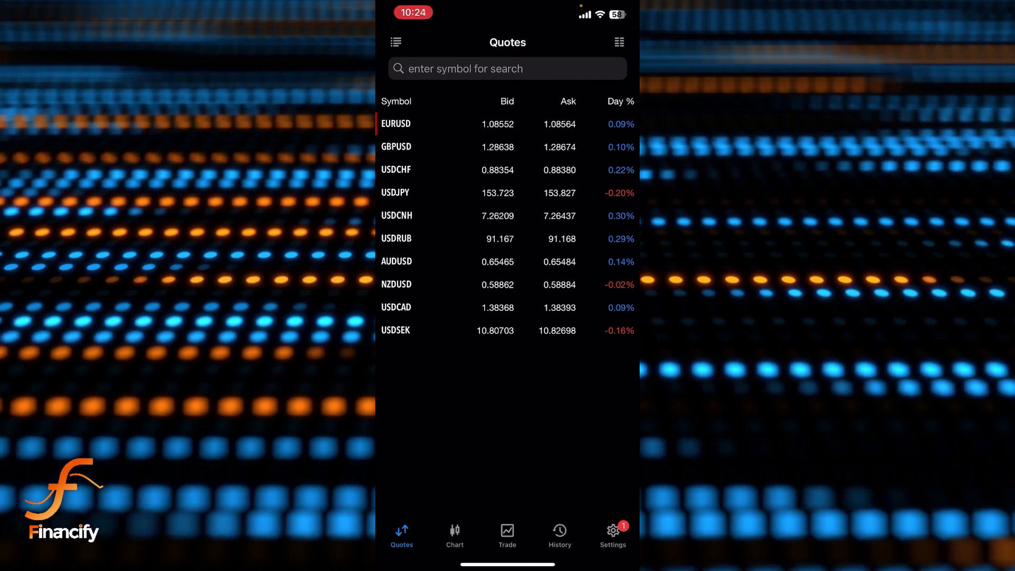
Browse the Forex, Metals and Indexes symbol categories, then exit search back to the currency-pair Quotes
left_click(508, 68)
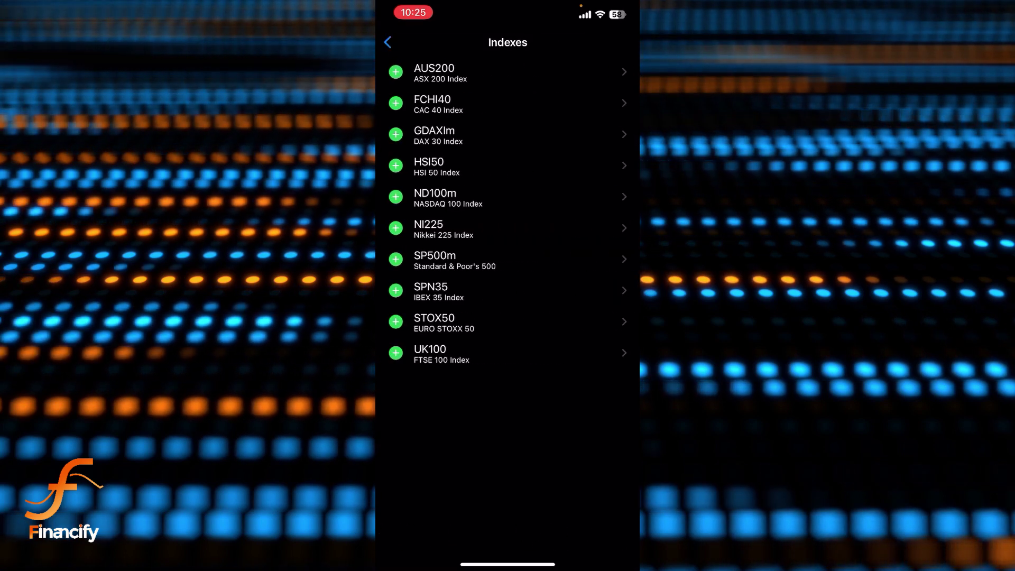
left_click(388, 42)
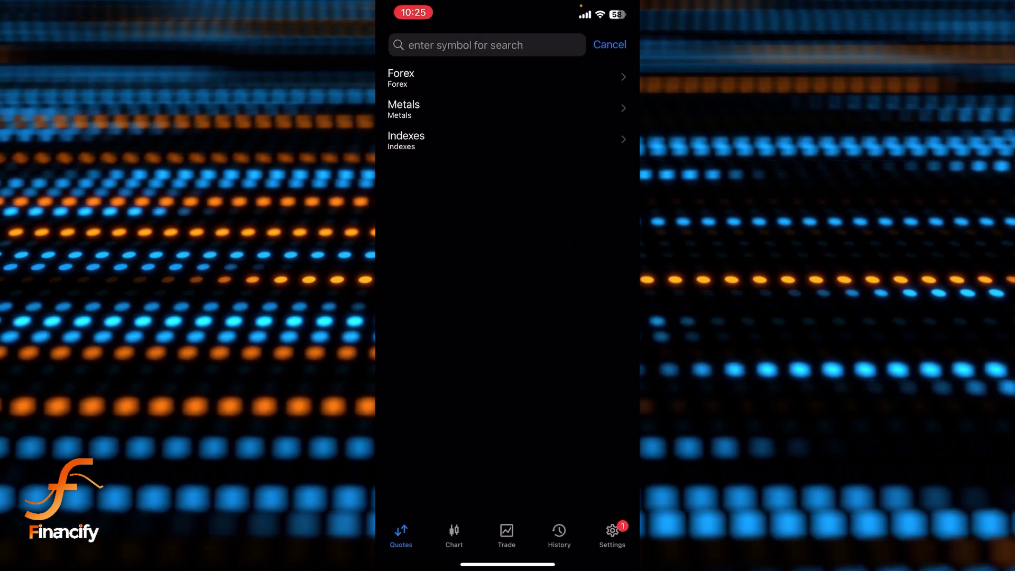
left_click(610, 44)
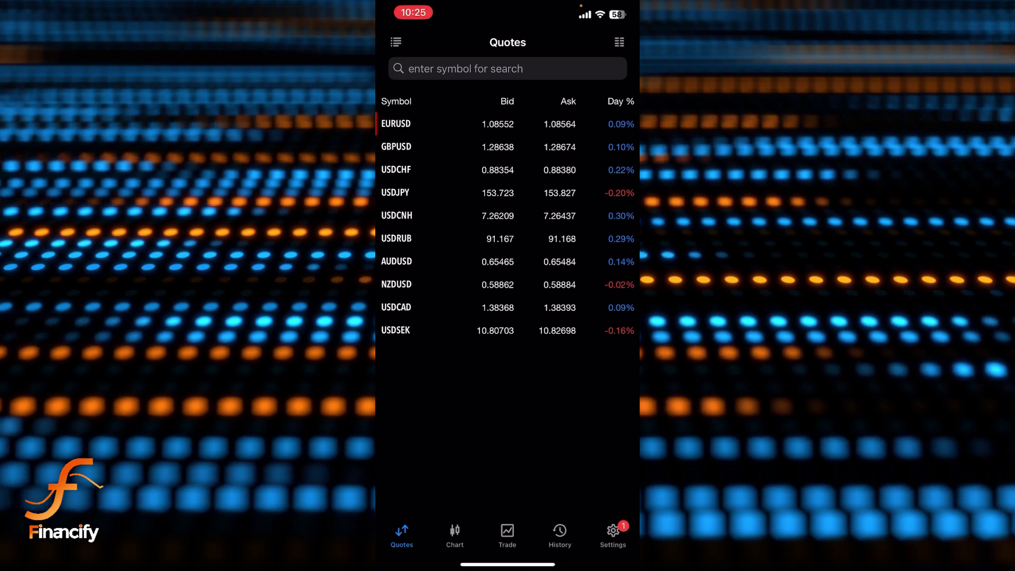